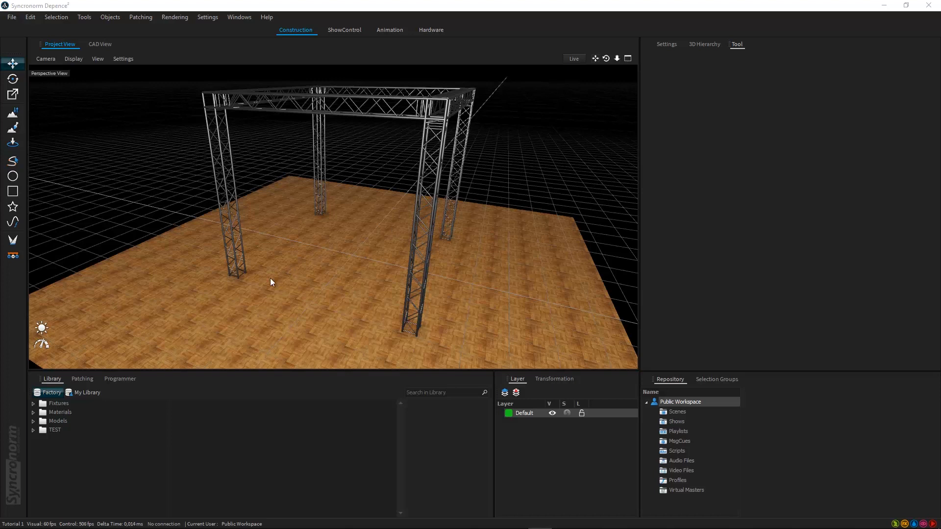
Browse the factory stage lighting fixtures to the Clay Paky folder and select the Alpha Beam 700
{"action": "left_click", "coordinate": [44, 405]}
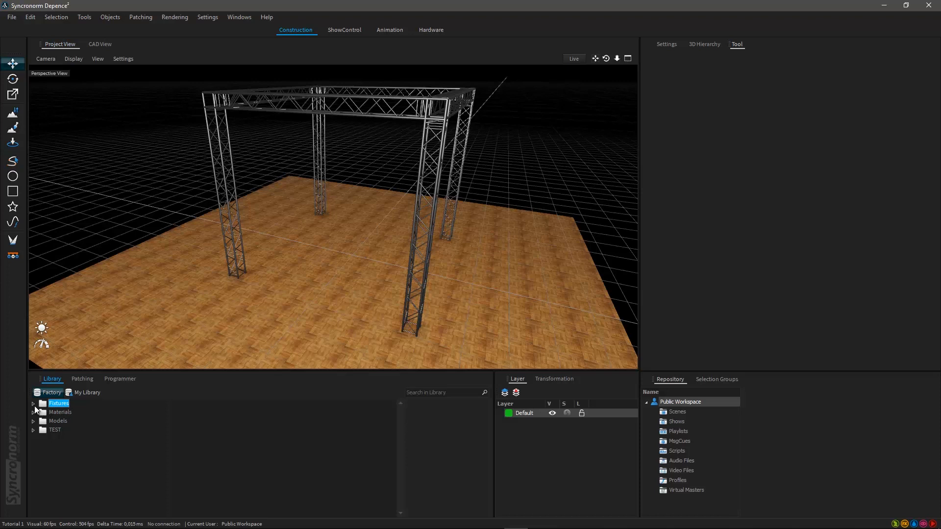
{"action": "left_click", "coordinate": [34, 404]}
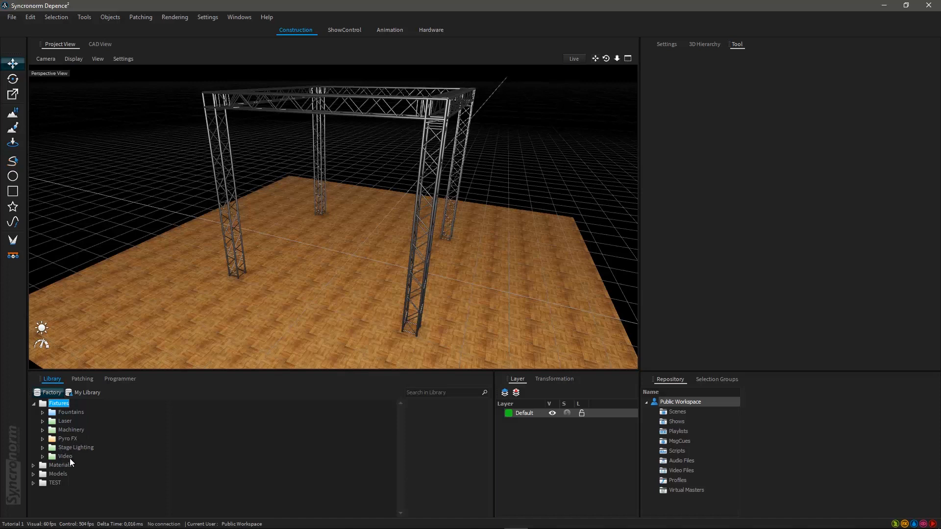
{"action": "left_click", "coordinate": [44, 448]}
{"action": "left_click", "coordinate": [43, 449]}
{"action": "scroll", "coordinate": [98, 472], "scroll_direction": "down", "scroll_amount": 10}
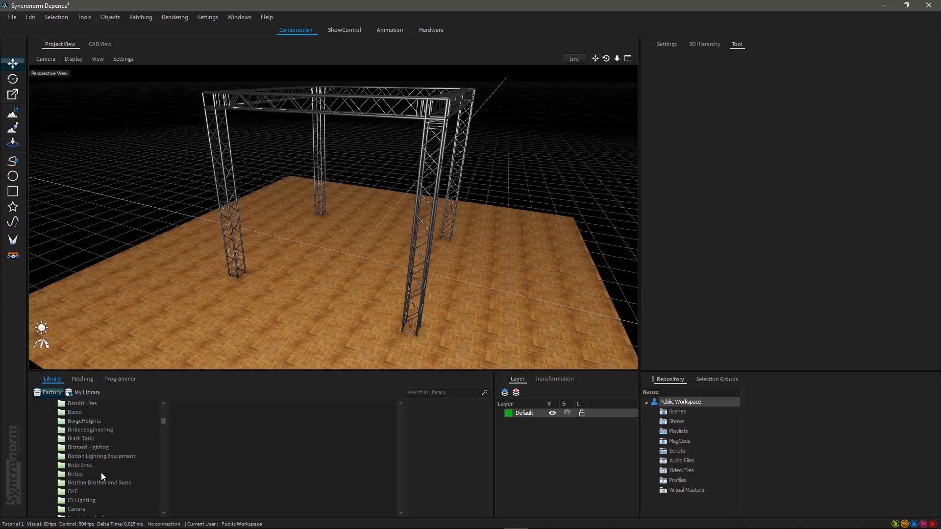
{"action": "scroll", "coordinate": [96, 482], "scroll_direction": "down", "scroll_amount": 3}
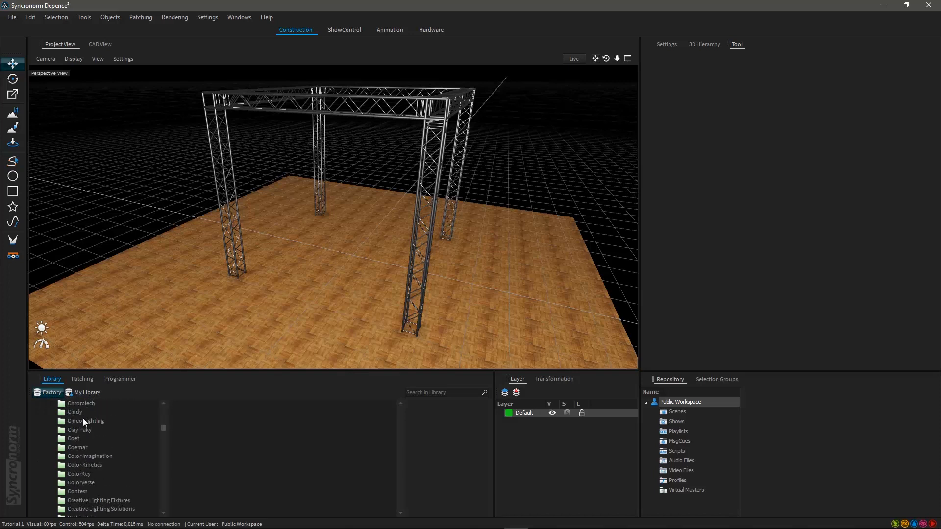
{"action": "left_click", "coordinate": [81, 430]}
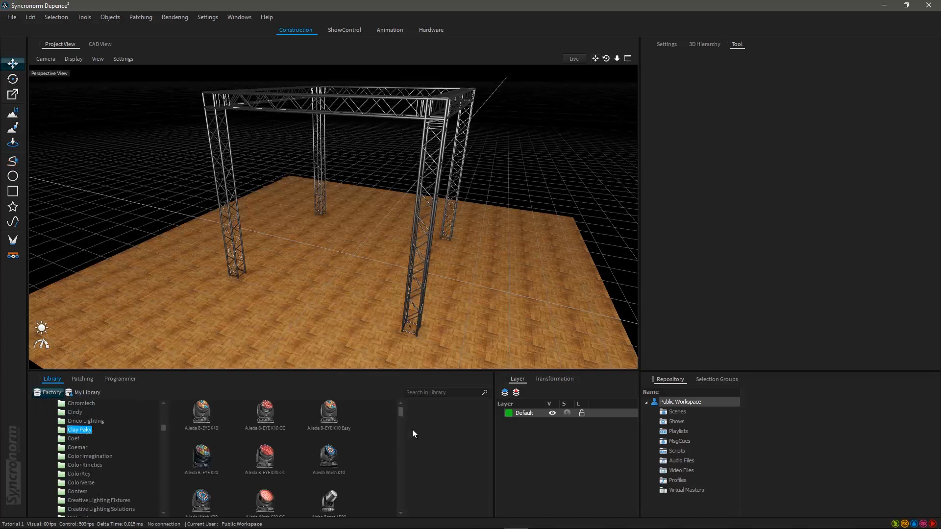
{"action": "left_click_drag", "start_coordinate": [401, 410], "coordinate": [401, 416]}
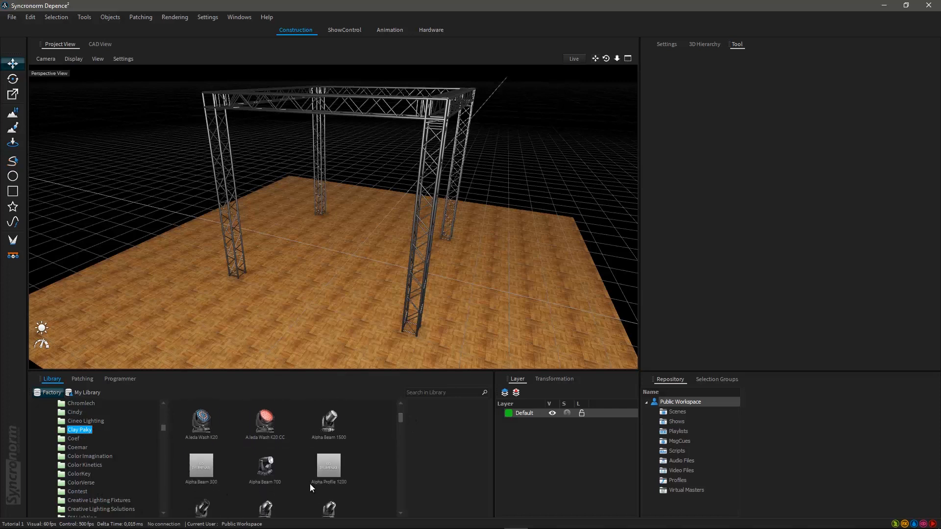
{"action": "left_click", "coordinate": [263, 469]}
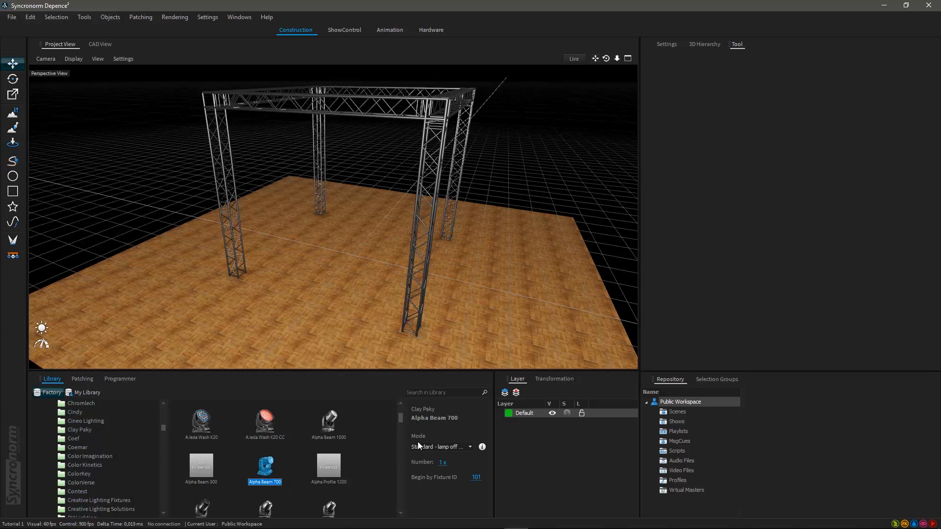
Examine the available modes of the Alpha Beam 700 and the channel list of its current mode
{"action": "left_click", "coordinate": [470, 447]}
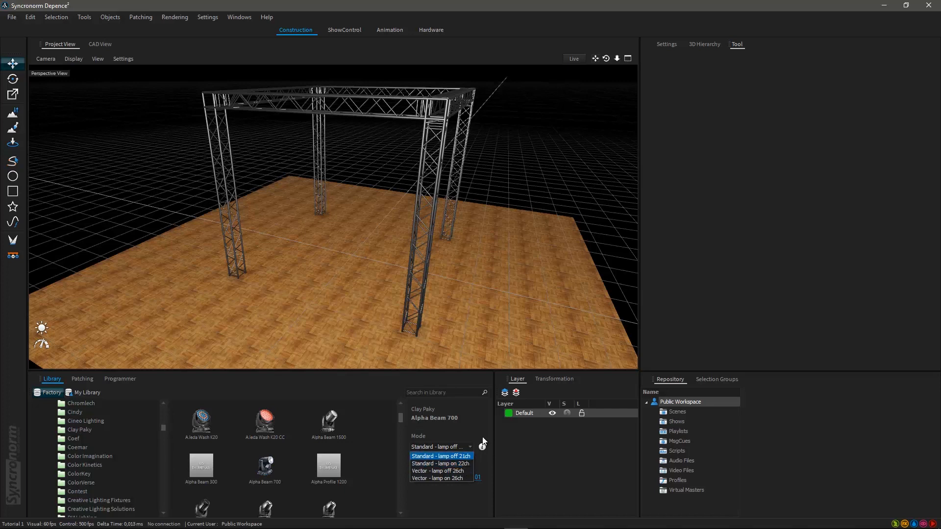
{"action": "left_click", "coordinate": [482, 437]}
{"action": "mouse_move", "coordinate": [483, 448]}
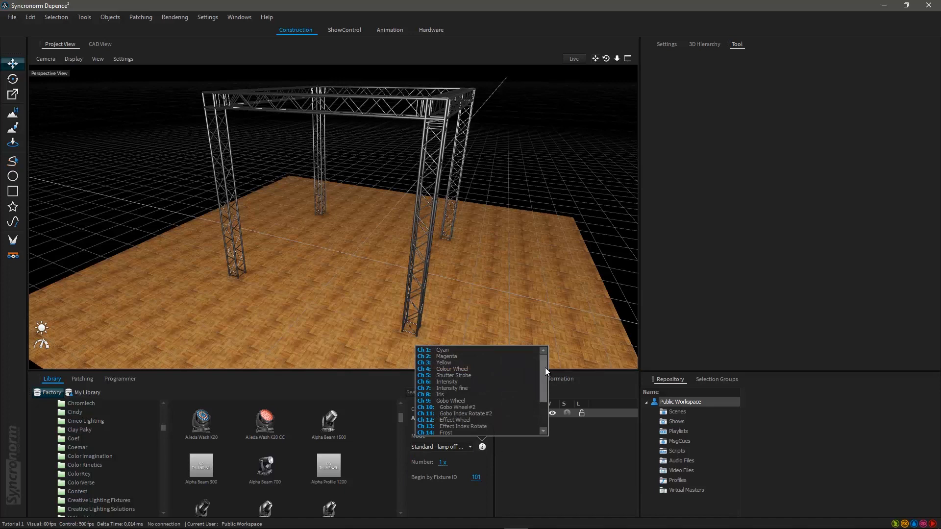
{"action": "mouse_move", "coordinate": [544, 363]}
{"action": "left_mouse_down"}
{"action": "mouse_move", "coordinate": [539, 408]}
{"action": "mouse_move", "coordinate": [546, 360]}
{"action": "left_mouse_up"}
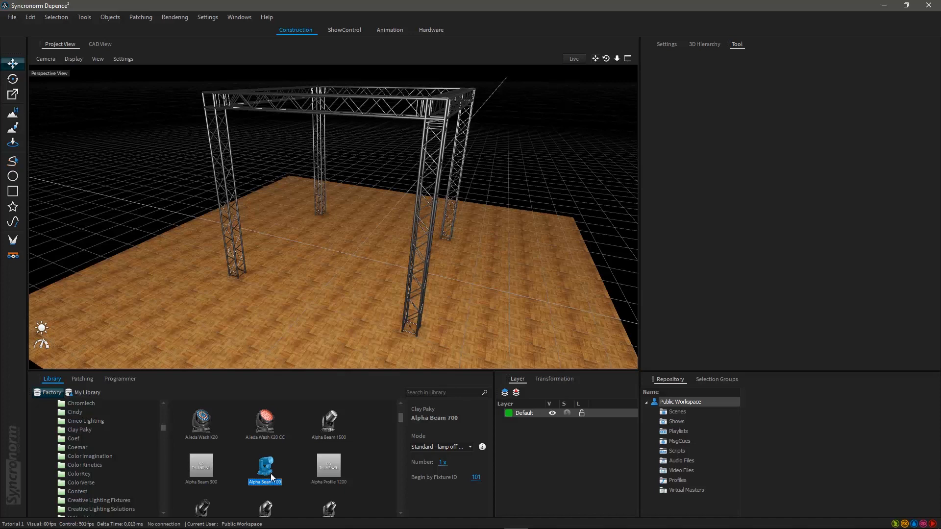
Place a single Alpha Beam 700 on the wooden floor between the two front truss towers
{"action": "left_click_drag", "start_coordinate": [266, 478], "coordinate": [311, 339]}
{"action": "left_click_drag", "start_coordinate": [299, 299], "coordinate": [299, 299]}
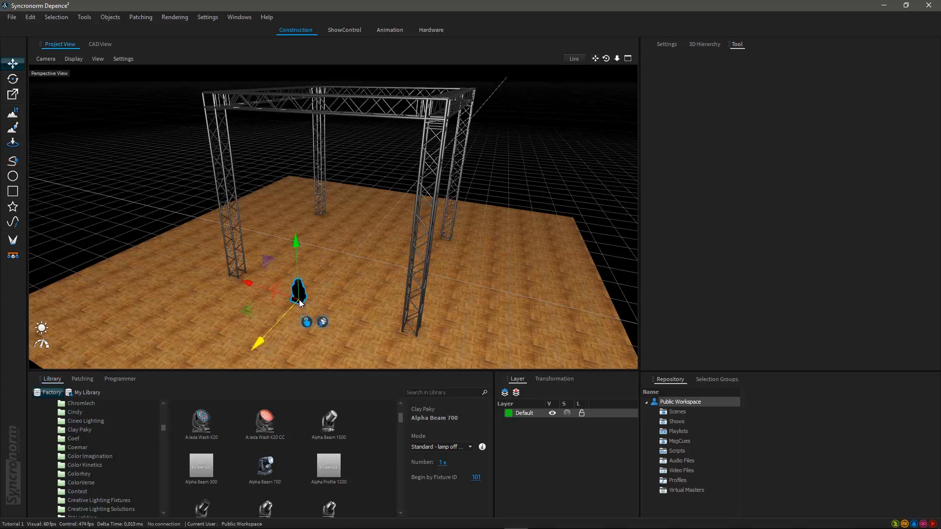
{"action": "scroll", "coordinate": [289, 296], "scroll_direction": "up", "scroll_amount": 5}
{"action": "scroll", "coordinate": [281, 295], "scroll_direction": "up", "scroll_amount": 3}
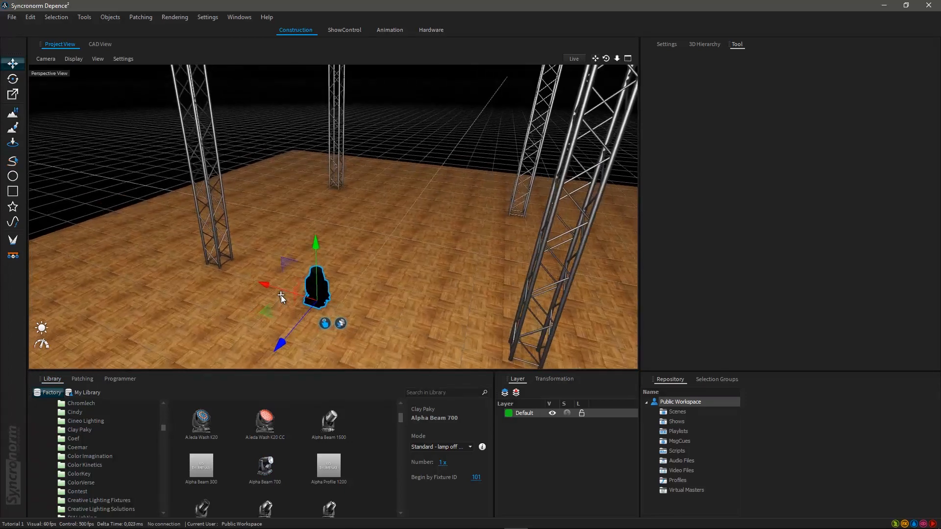
{"action": "middle_click_drag", "start_coordinate": [281, 295], "coordinate": [363, 304]}
{"action": "scroll", "coordinate": [310, 304], "scroll_direction": "up", "scroll_amount": 3}
{"action": "scroll", "coordinate": [312, 278], "scroll_direction": "down", "scroll_amount": 5}
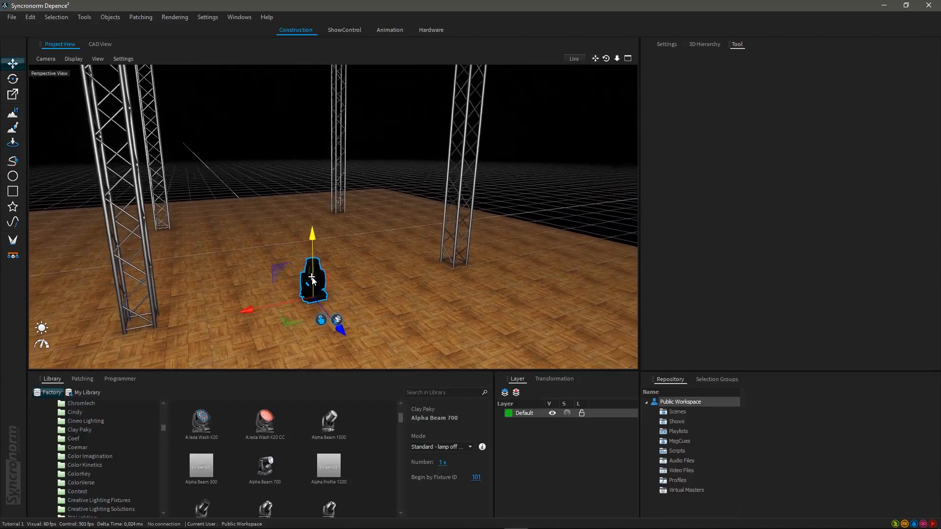
{"action": "middle_click_drag", "start_coordinate": [311, 280], "coordinate": [304, 290]}
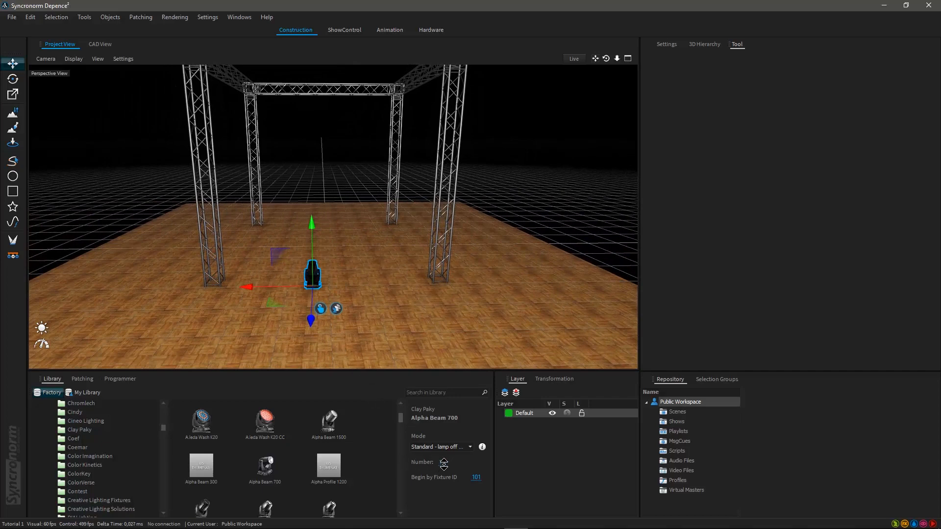
Set the fixture number to 10 and place a row of Alpha Beam 700 fixtures on the floor in front of the truss
{"action": "left_click_drag", "start_coordinate": [447, 466], "coordinate": [450, 460]}
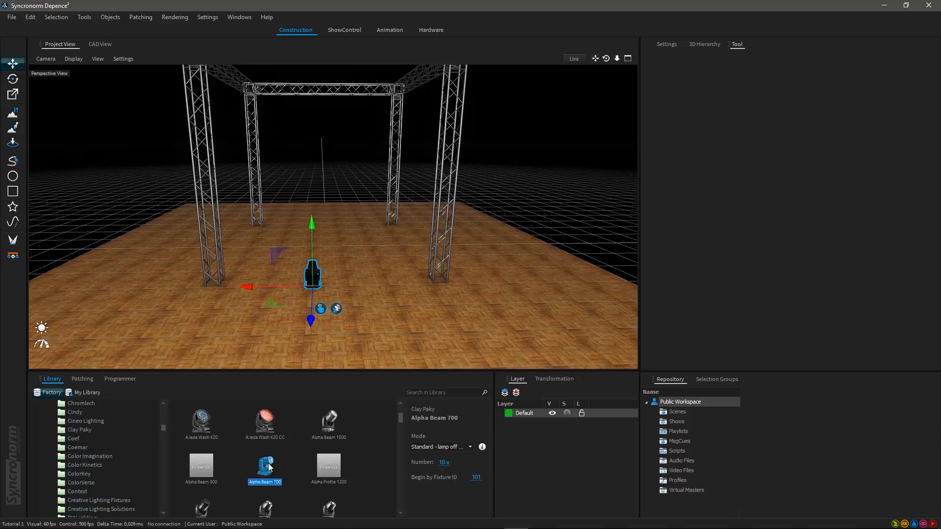
{"action": "scroll", "coordinate": [314, 274], "scroll_direction": "down", "scroll_amount": 4}
{"action": "left_click_drag", "start_coordinate": [265, 471], "coordinate": [327, 344]}
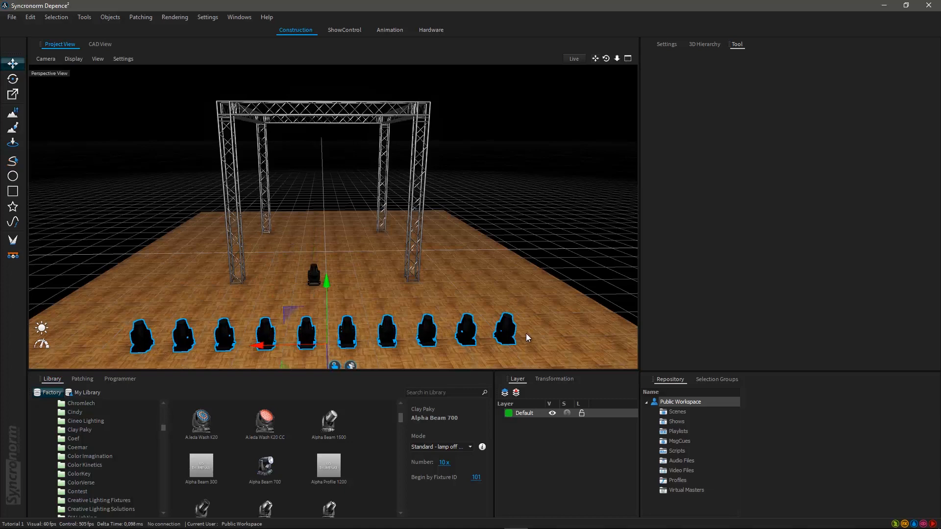
{"action": "scroll", "coordinate": [346, 304], "scroll_direction": "up", "scroll_amount": 1}
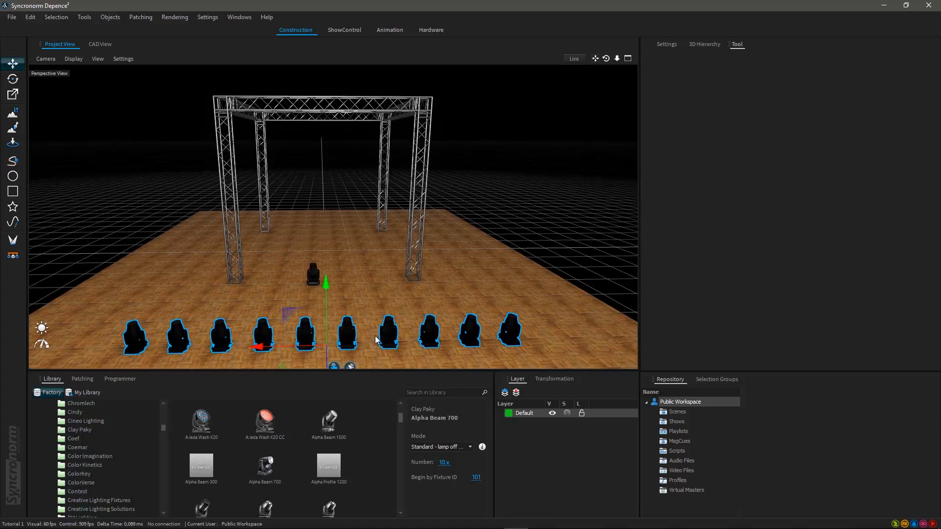
{"action": "mouse_move", "coordinate": [346, 280]}
{"action": "middle_mouse_down"}
{"action": "mouse_move", "coordinate": [319, 273]}
{"action": "mouse_move", "coordinate": [336, 267]}
{"action": "mouse_move", "coordinate": [339, 284]}
{"action": "middle_mouse_up"}
{"action": "scroll", "coordinate": [317, 271], "scroll_direction": "down", "scroll_amount": 4}
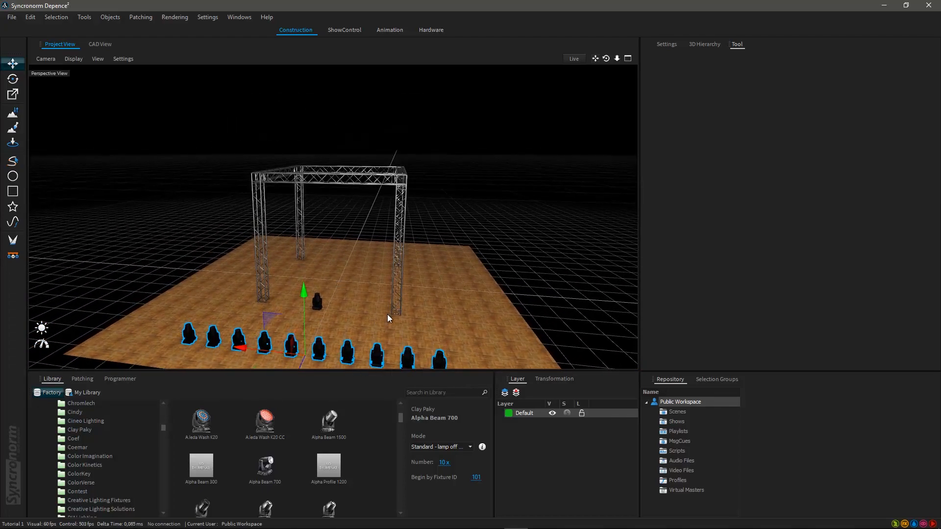
Activate the Fixture Hang tool and load it with the Alpha Beam 700 and the A.leda Wash K10
{"action": "scroll", "coordinate": [336, 278], "scroll_direction": "up", "scroll_amount": 5}
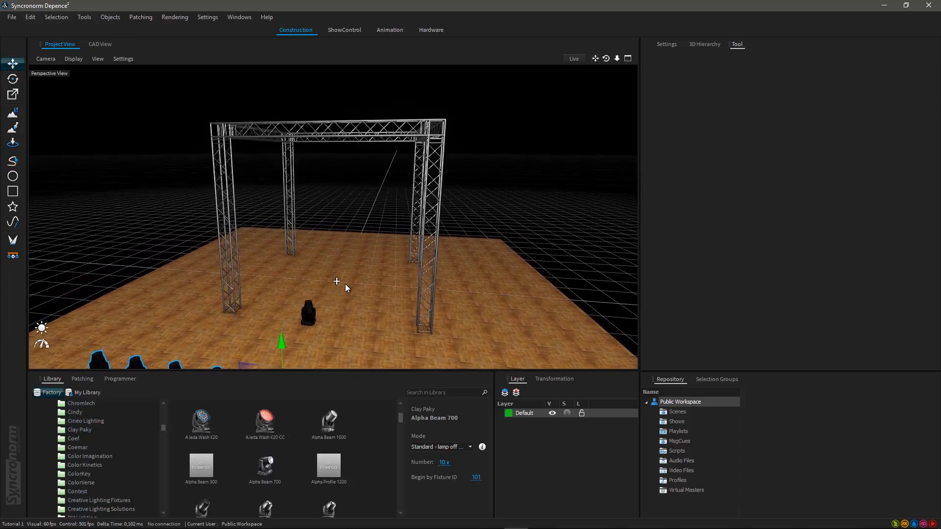
{"action": "middle_click_drag", "start_coordinate": [345, 288], "coordinate": [335, 319]}
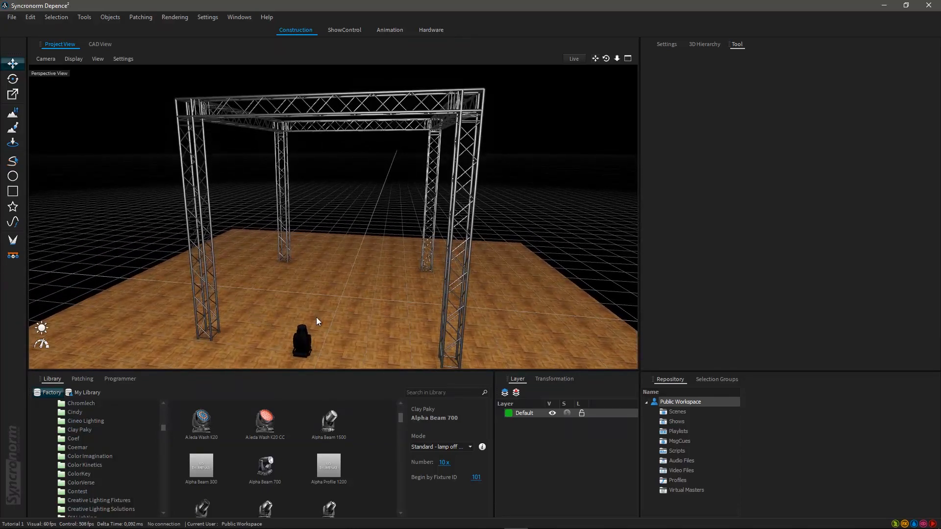
{"action": "mouse_move", "coordinate": [340, 300]}
{"action": "middle_mouse_down"}
{"action": "mouse_move", "coordinate": [336, 322]}
{"action": "mouse_move", "coordinate": [327, 322]}
{"action": "middle_mouse_up"}
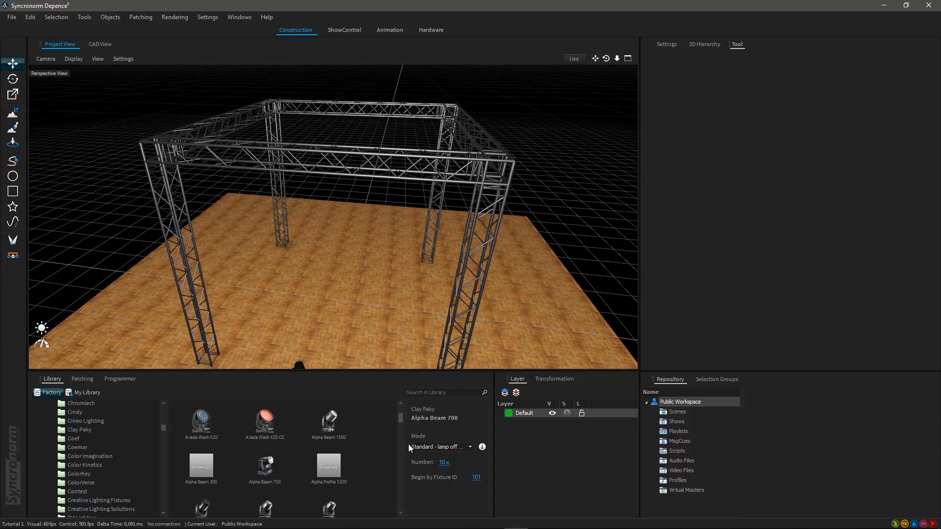
{"action": "left_click", "coordinate": [14, 257]}
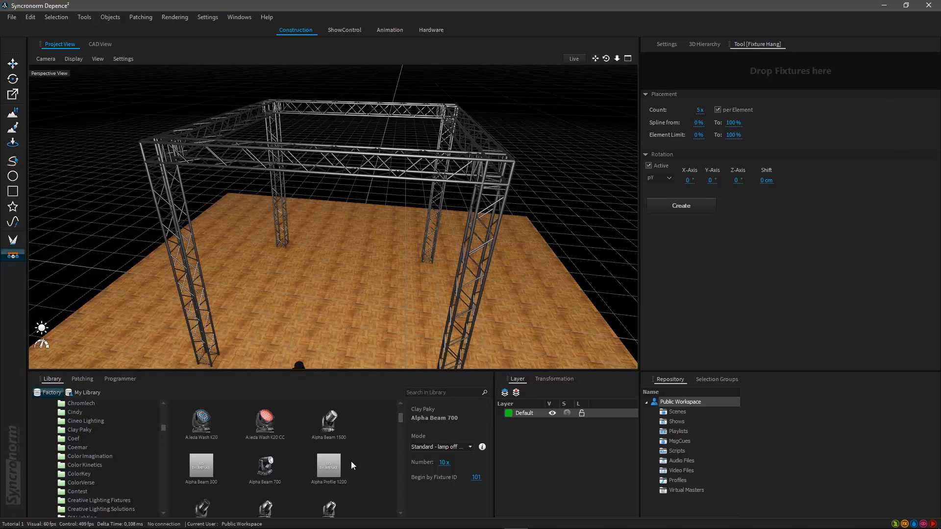
{"action": "left_click", "coordinate": [269, 469]}
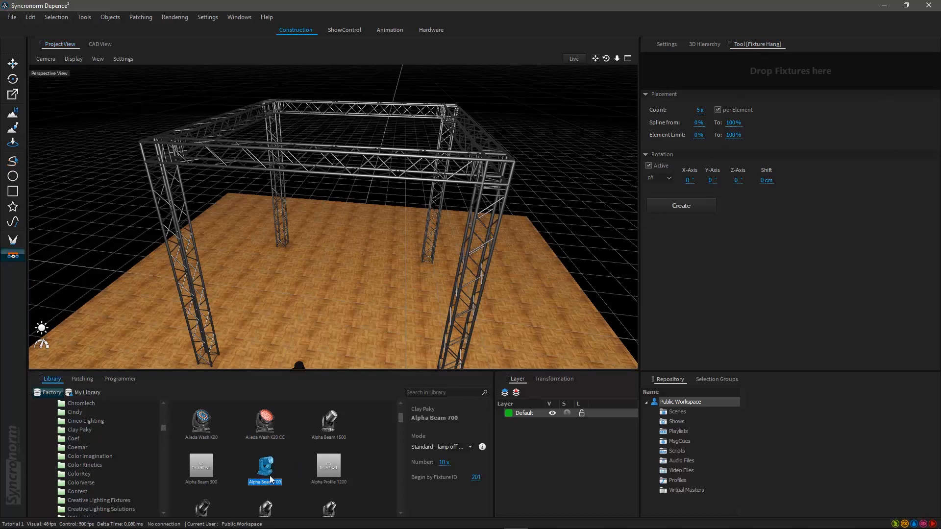
{"action": "left_click_drag", "start_coordinate": [266, 471], "coordinate": [666, 84]}
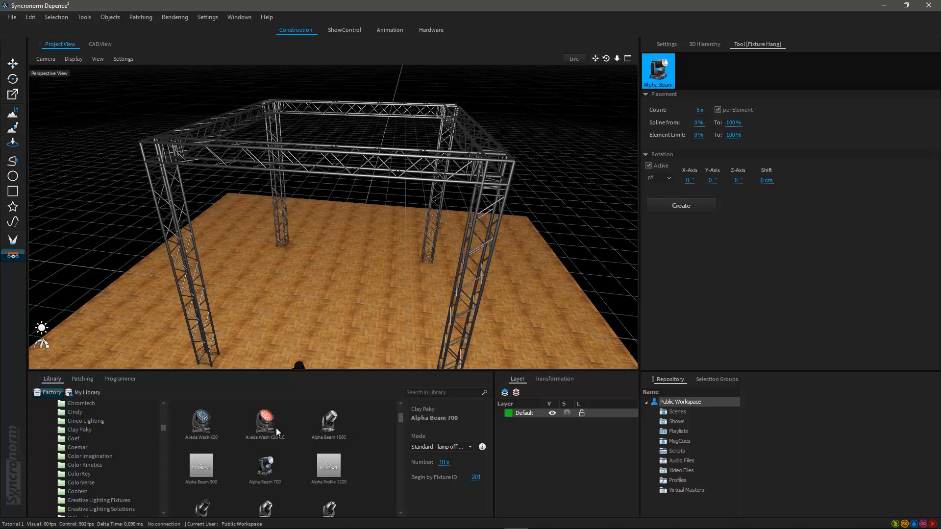
{"action": "scroll", "coordinate": [221, 424], "scroll_direction": "up", "scroll_amount": 2}
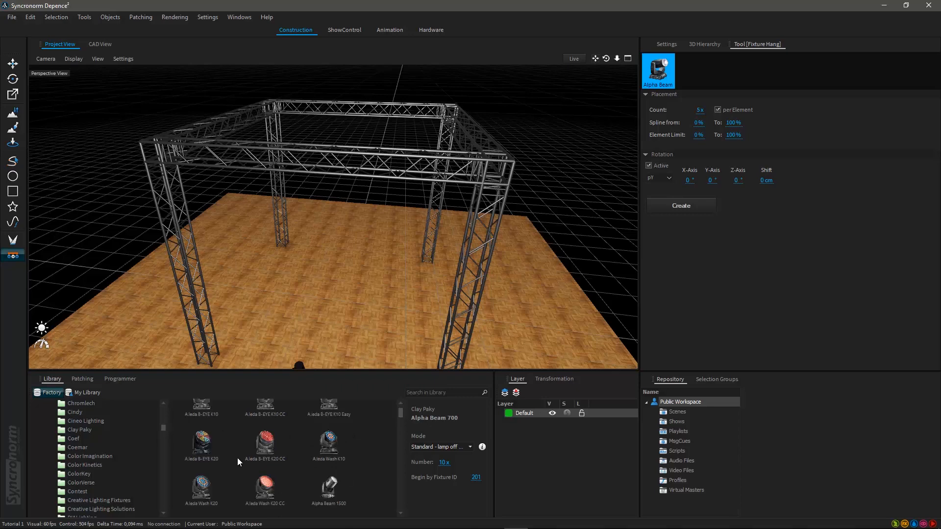
{"action": "left_click", "coordinate": [333, 446]}
{"action": "left_click_drag", "start_coordinate": [333, 446], "coordinate": [688, 68]}
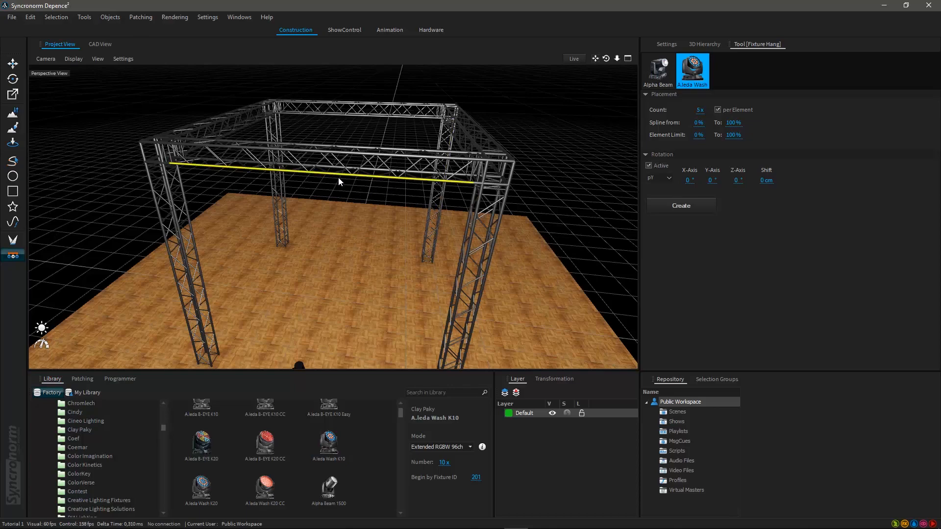
Choose one hanging line on each of the four horizontal trusses of the square rig for the fixtures
{"action": "middle_click_drag", "start_coordinate": [325, 176], "coordinate": [347, 206]}
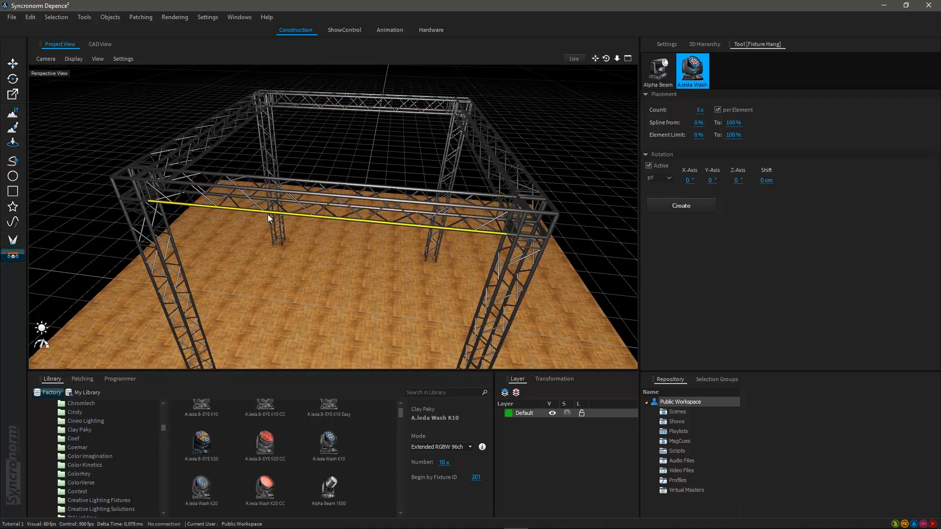
{"action": "left_click", "coordinate": [342, 205]}
{"action": "right_click_drag", "start_coordinate": [343, 204], "coordinate": [302, 235]}
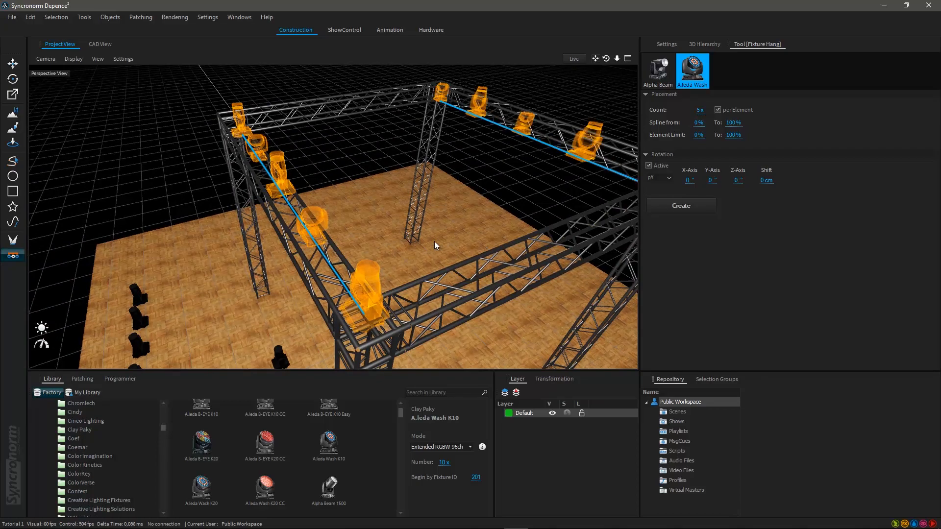
{"action": "middle_click_drag", "start_coordinate": [434, 242], "coordinate": [401, 238]}
{"action": "right_click_drag", "start_coordinate": [371, 248], "coordinate": [501, 237]}
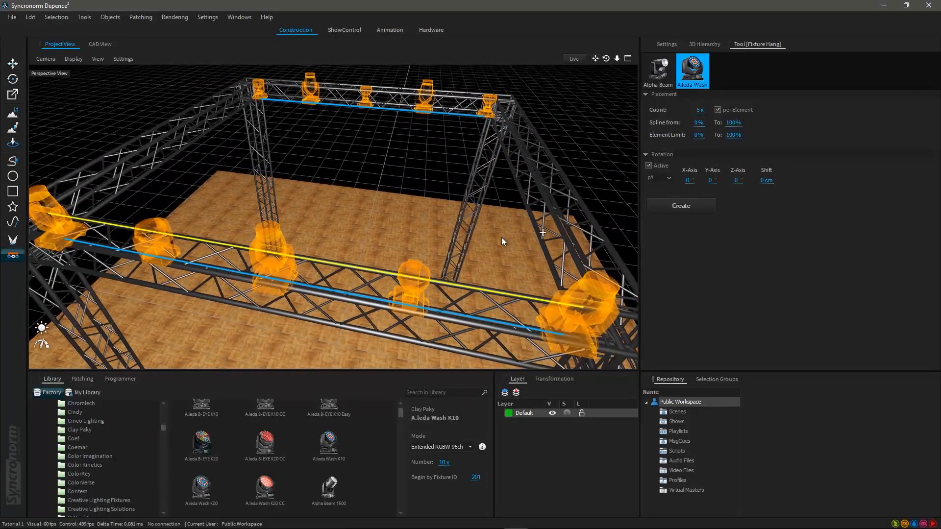
{"action": "left_click", "coordinate": [529, 211]}
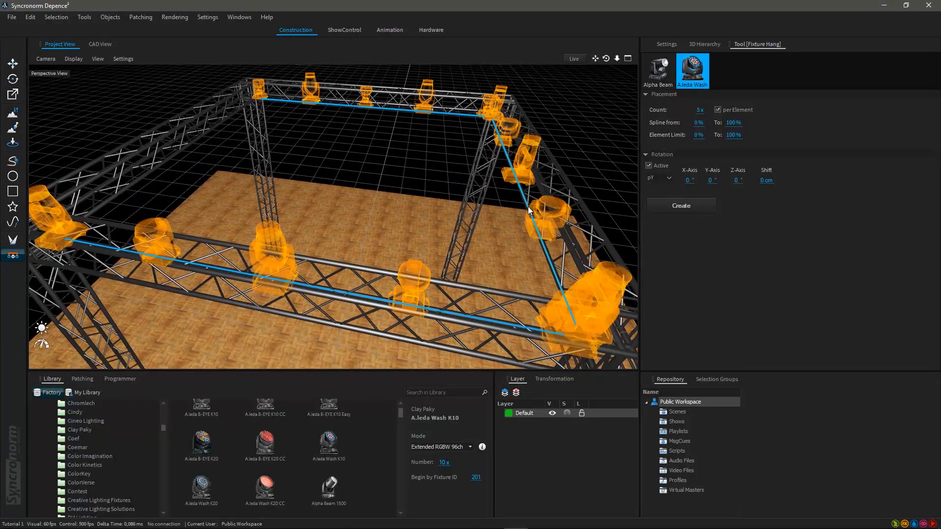
{"action": "left_click", "coordinate": [169, 166]}
Limit the fixture placement on each truss element to the range from about 8% to 92%
{"action": "scroll", "coordinate": [431, 234], "scroll_direction": "down", "scroll_amount": 4}
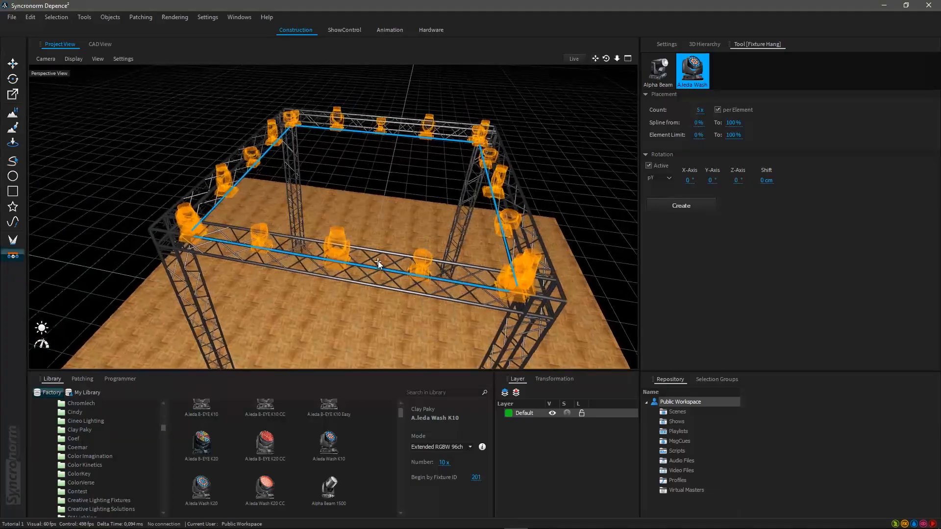
{"action": "scroll", "coordinate": [378, 260], "scroll_direction": "up", "scroll_amount": 4}
{"action": "right_click_drag", "start_coordinate": [360, 236], "coordinate": [445, 180]}
{"action": "scroll", "coordinate": [464, 165], "scroll_direction": "down", "scroll_amount": 3}
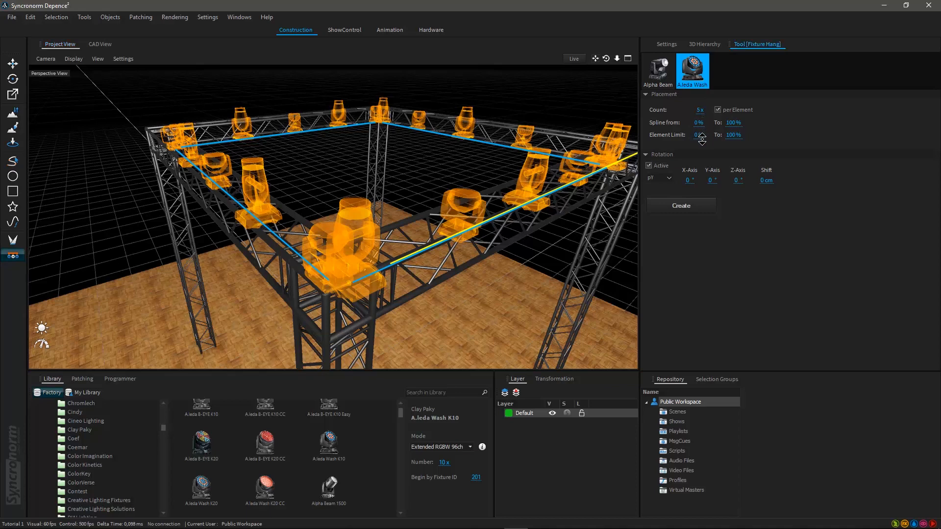
{"action": "left_click_drag", "start_coordinate": [701, 139], "coordinate": [703, 132]}
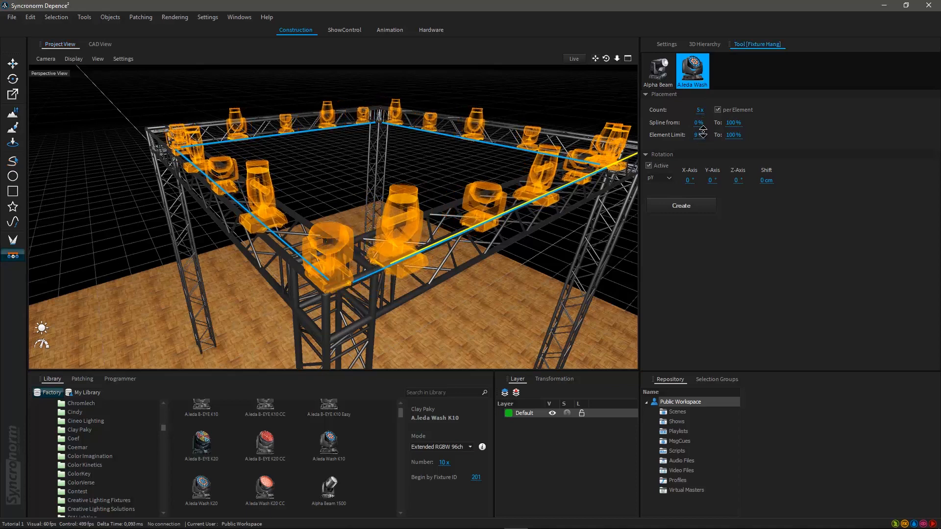
{"action": "right_click_drag", "start_coordinate": [537, 196], "coordinate": [437, 216]}
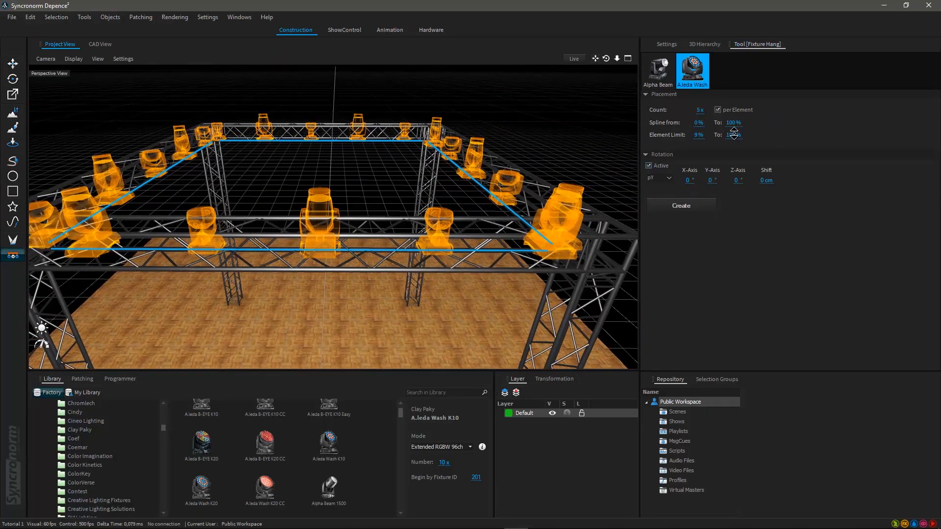
{"action": "left_click_drag", "start_coordinate": [733, 132], "coordinate": [740, 133]}
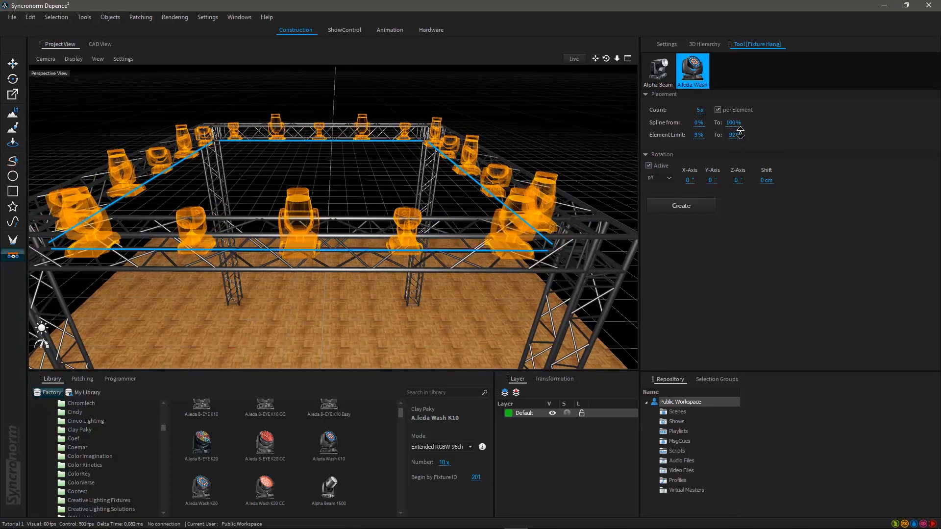
Rotate the fixtures around the X-axis so they hang upside down beneath the trusses, and create them on all four hanging lines
{"action": "right_click_drag", "start_coordinate": [443, 250], "coordinate": [357, 243]}
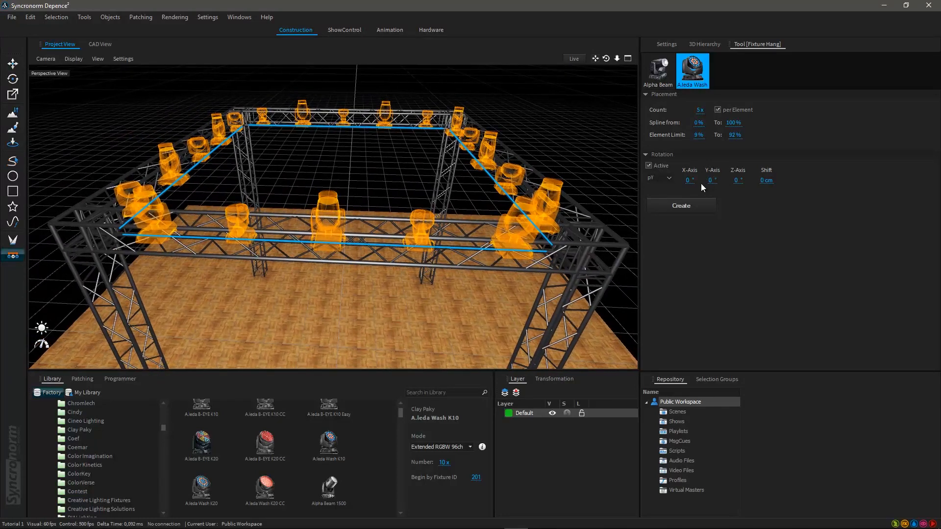
{"action": "left_click_drag", "start_coordinate": [692, 180], "coordinate": [721, 171]}
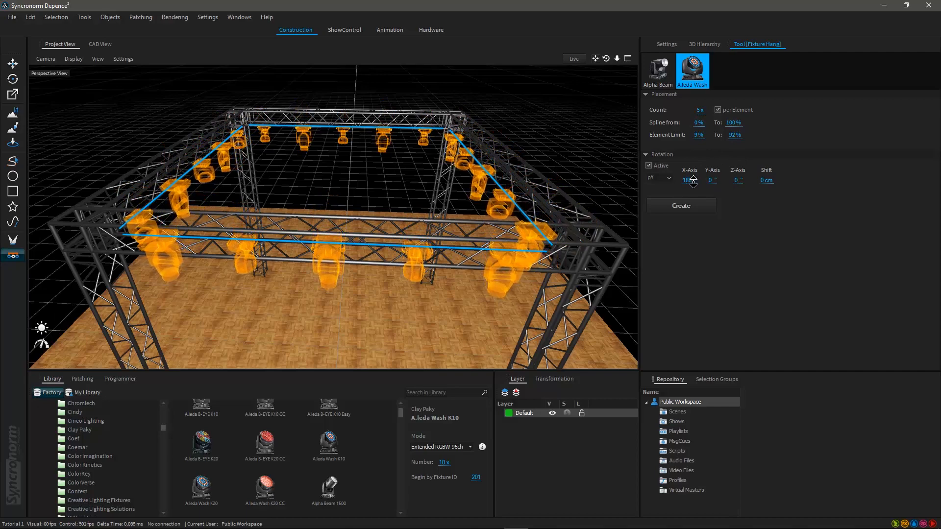
{"action": "scroll", "coordinate": [378, 261], "scroll_direction": "down", "scroll_amount": 2}
{"action": "scroll", "coordinate": [338, 264], "scroll_direction": "up", "scroll_amount": 2}
{"action": "middle_click_drag", "start_coordinate": [338, 264], "coordinate": [496, 246]}
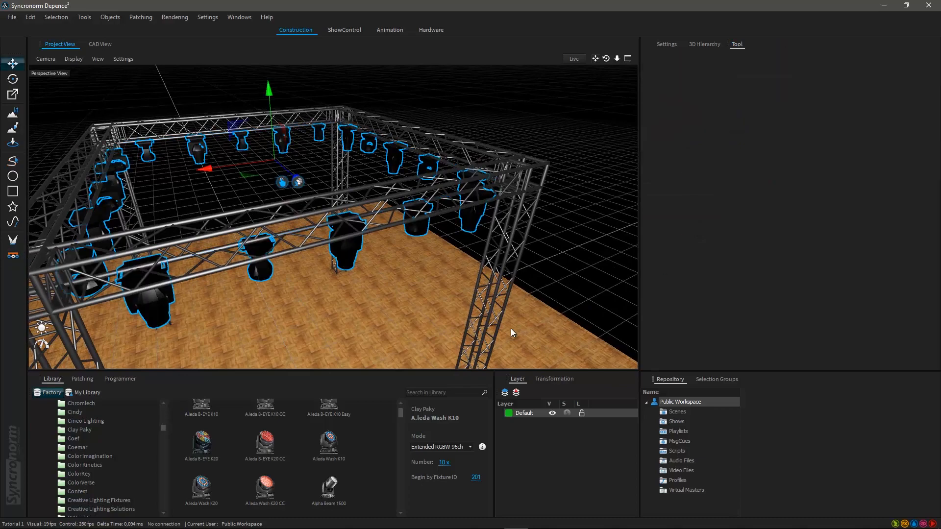
{"action": "middle_click_drag", "start_coordinate": [350, 267], "coordinate": [483, 246]}
{"action": "left_click", "coordinate": [483, 246]}
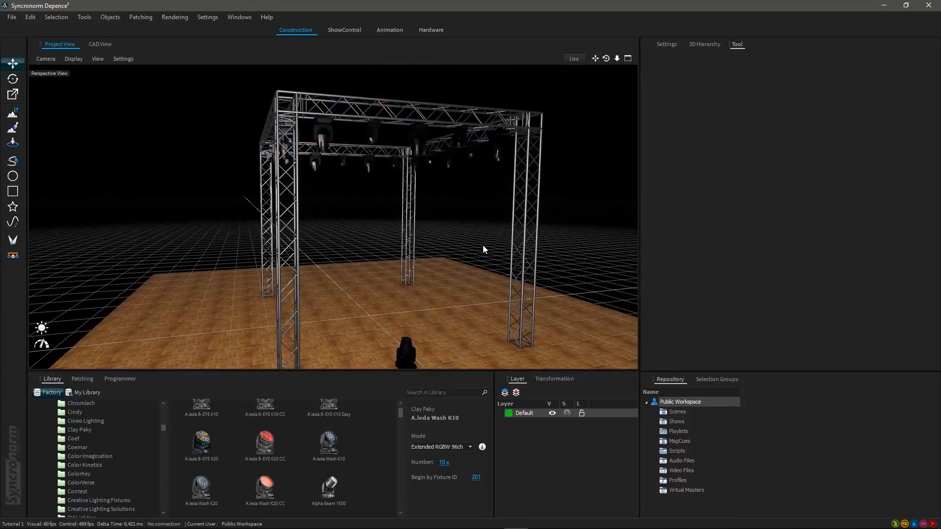
Select the square truss rig with its hung fixtures and move it slightly along the red axis
{"action": "scroll", "coordinate": [421, 118], "scroll_direction": "up", "scroll_amount": 3}
{"action": "left_click", "coordinate": [418, 131]}
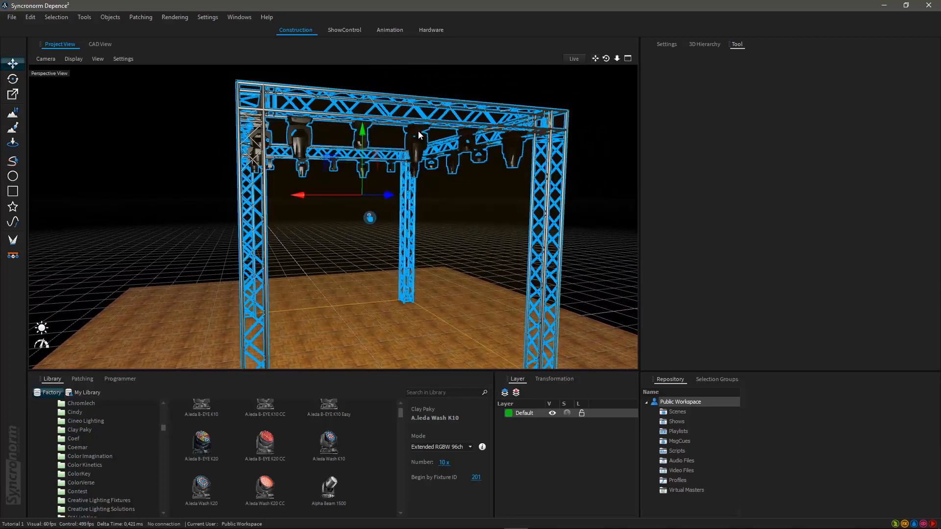
{"action": "middle_click_drag", "start_coordinate": [419, 131], "coordinate": [459, 133]}
{"action": "scroll", "coordinate": [454, 202], "scroll_direction": "down", "scroll_amount": 5}
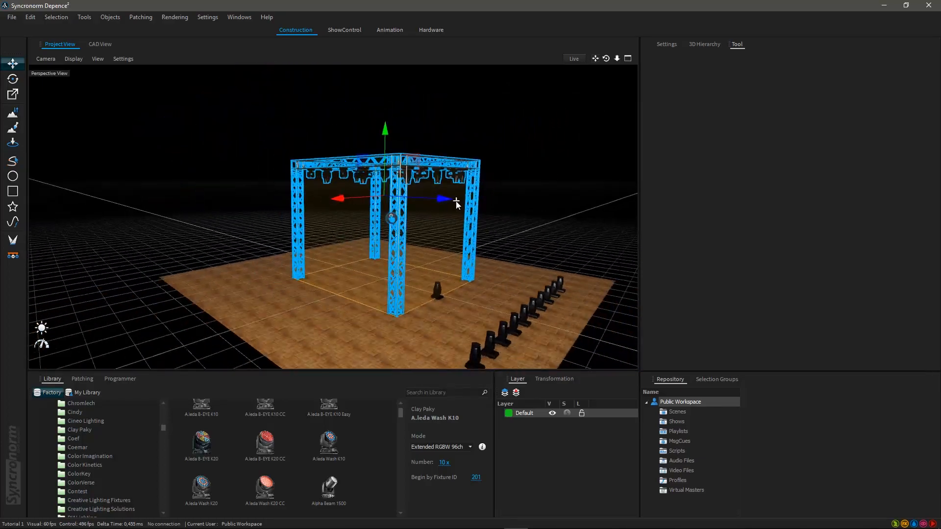
{"action": "mouse_move", "coordinate": [352, 199]}
{"action": "left_mouse_down"}
{"action": "mouse_move", "coordinate": [283, 219]}
{"action": "mouse_move", "coordinate": [364, 202]}
{"action": "mouse_move", "coordinate": [343, 208]}
{"action": "left_mouse_up"}
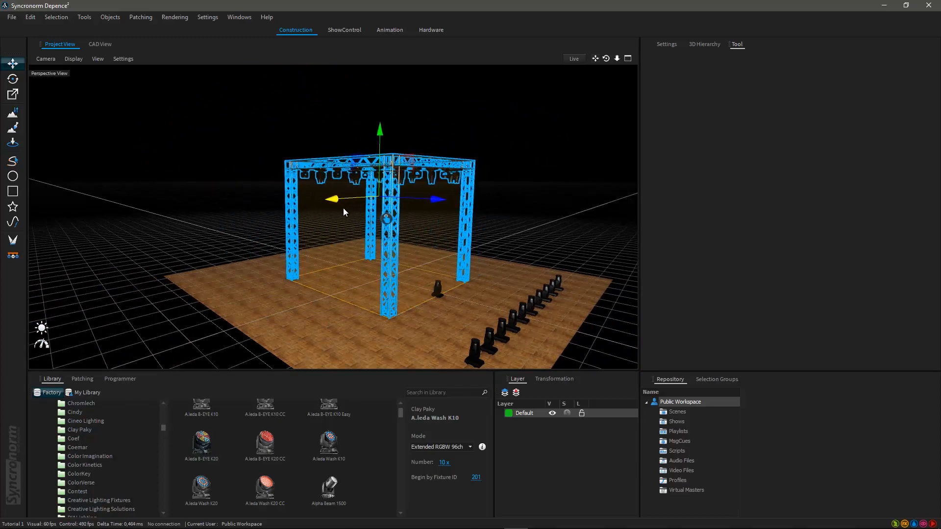
{"action": "scroll", "coordinate": [409, 258], "scroll_direction": "up", "scroll_amount": 3}
{"action": "scroll", "coordinate": [416, 268], "scroll_direction": "up", "scroll_amount": 2}
{"action": "middle_click_drag", "start_coordinate": [384, 291], "coordinate": [307, 316]}
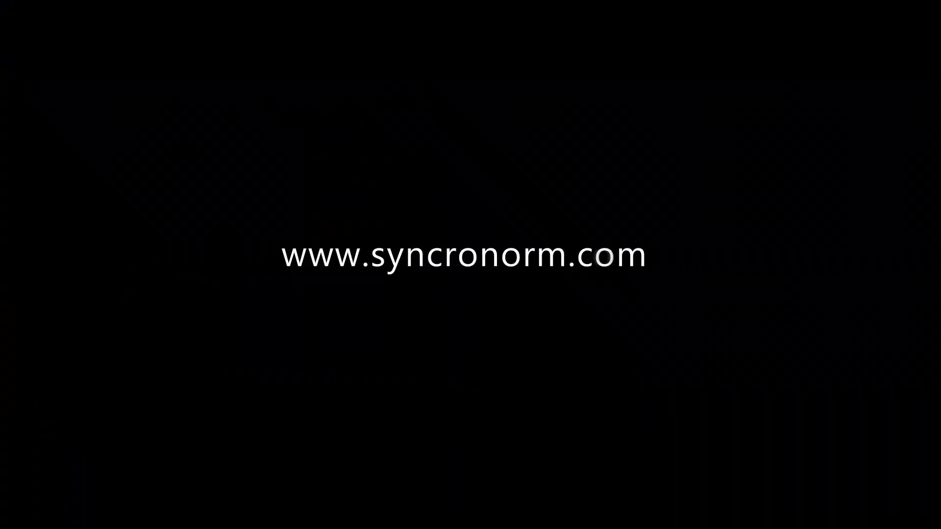